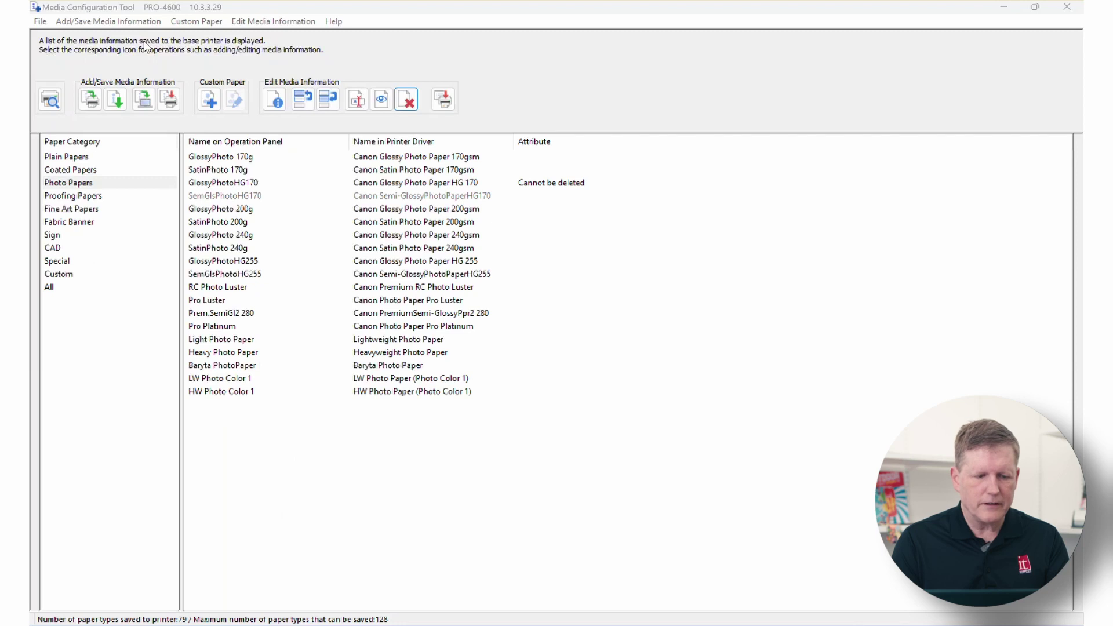
Browse the Plain, Coated and Photo paper categories in the media list.
{"action": "left_click", "coordinate": [69, 158]}
{"action": "left_click", "coordinate": [62, 170]}
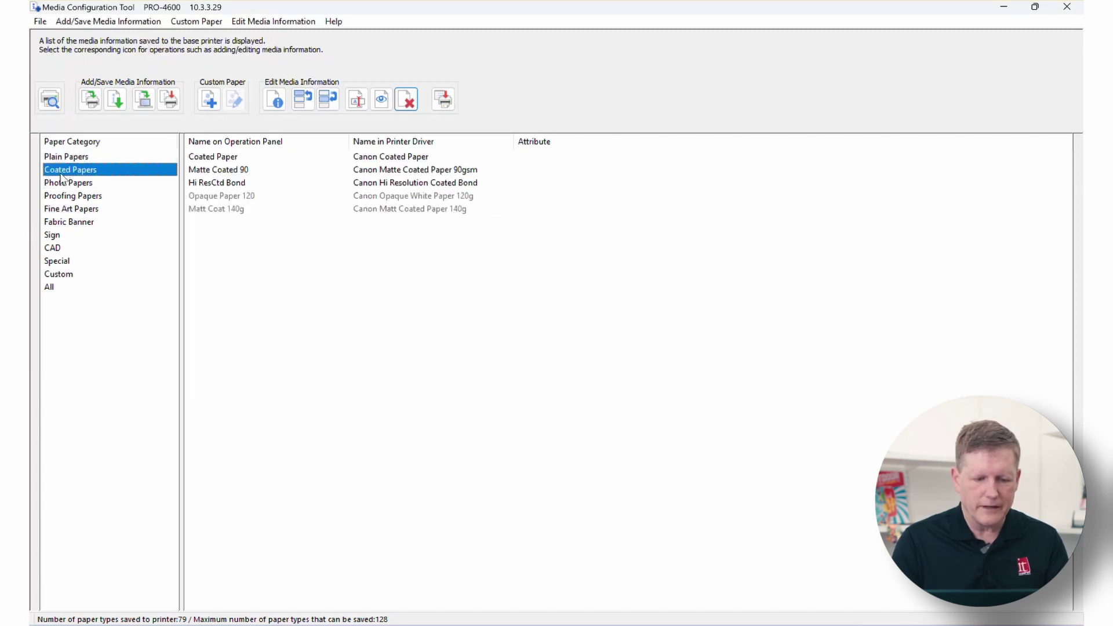
{"action": "left_click", "coordinate": [64, 186]}
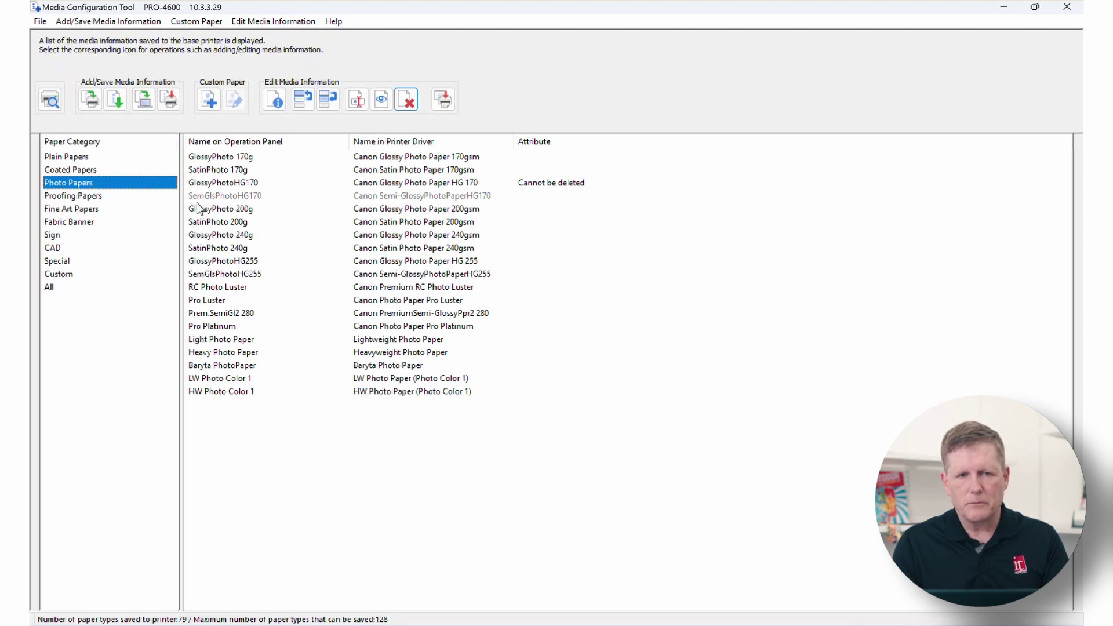
Answer No to the unapplied-changes warning and cancel the Add/Update Media Information dialog.
{"action": "left_click", "coordinate": [88, 100]}
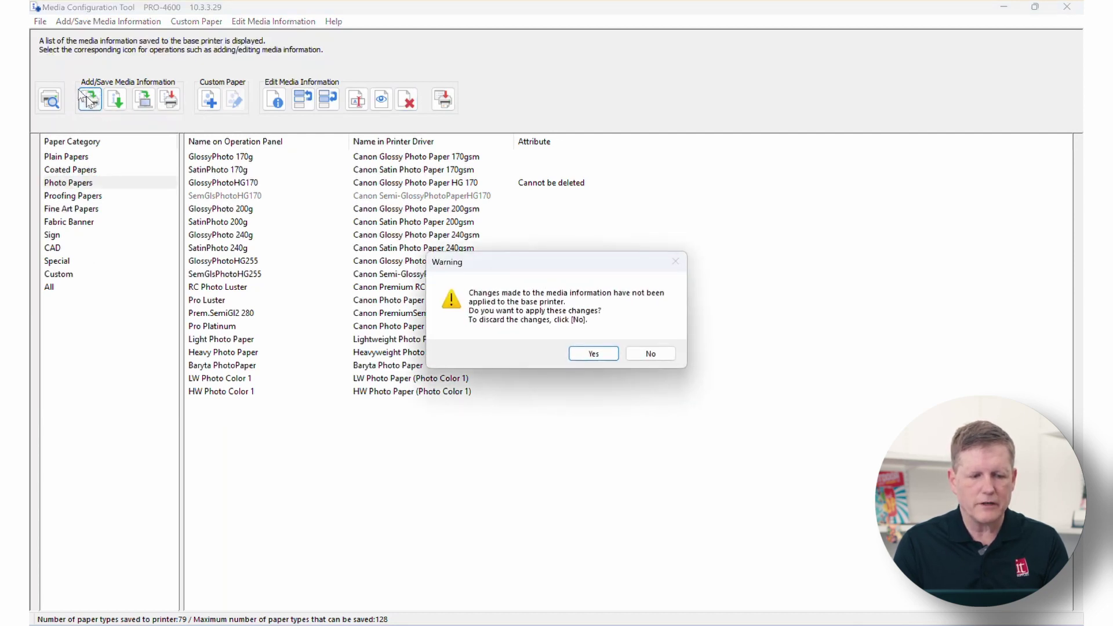
{"action": "left_click", "coordinate": [649, 353]}
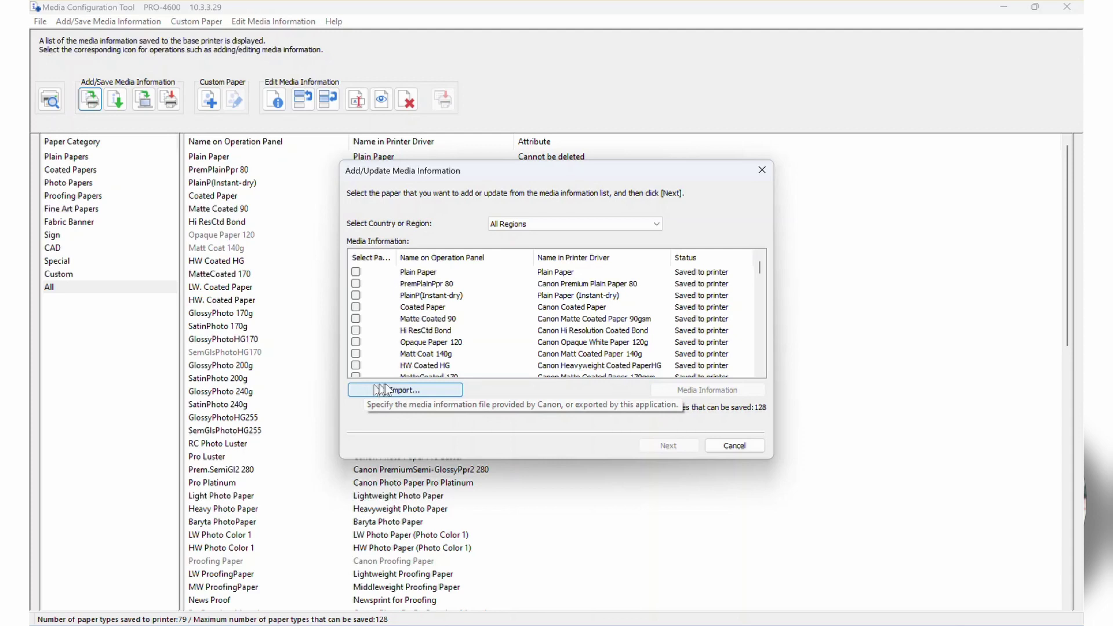
{"action": "left_click", "coordinate": [732, 447]}
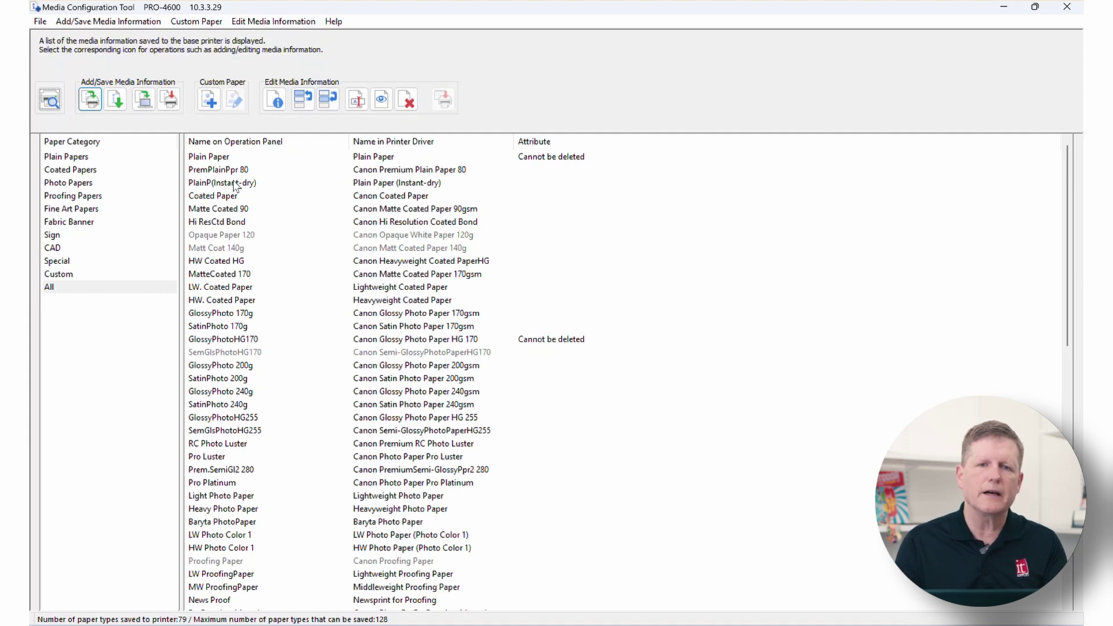
Create a custom paper based on GlossyPhoto 240g from the Photo Papers list.
{"action": "left_click", "coordinate": [209, 104]}
{"action": "left_click", "coordinate": [366, 301]}
{"action": "left_click", "coordinate": [523, 347]}
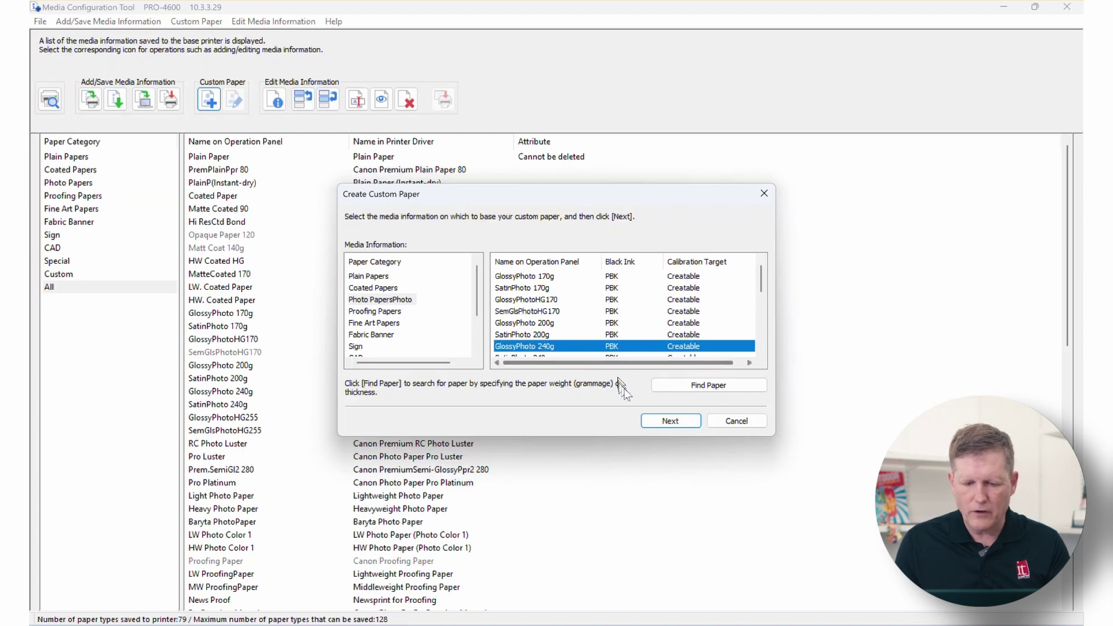
{"action": "left_click", "coordinate": [658, 421]}
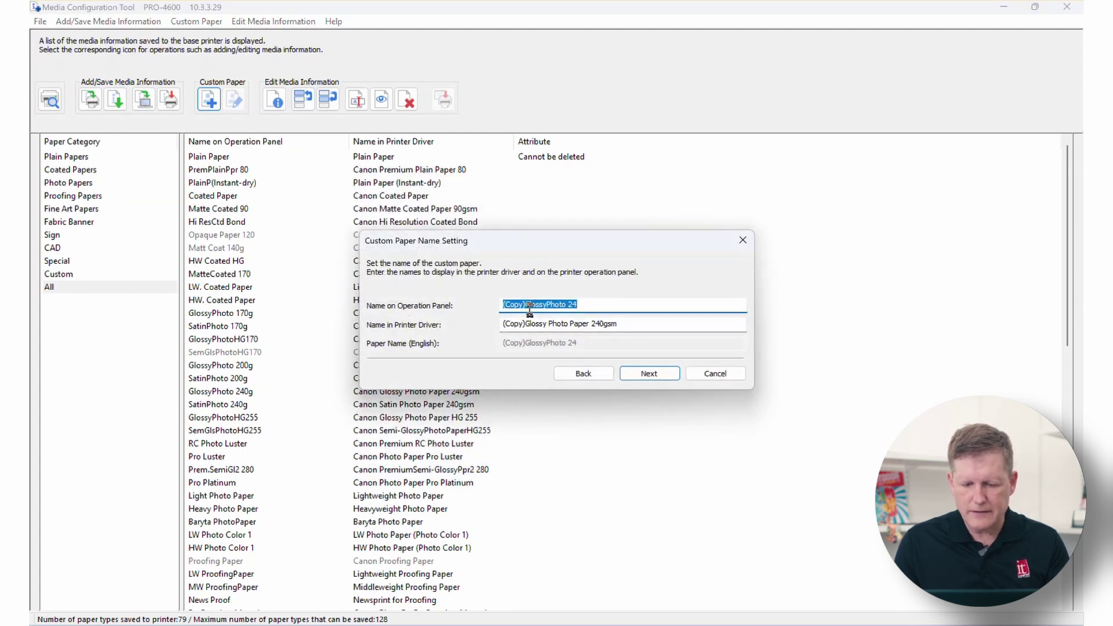
Edit the operation panel name, replacing the '(Copy)' prefix with '3rdpartyglossy'.
{"action": "left_click", "coordinate": [526, 305]}
{"action": "key", "text": "Delete"}
{"action": "key", "text": "Delete"}
{"action": "key", "text": "Delete"}
{"action": "key", "text": "Delete"}
{"action": "key", "text": "Delete"}
{"action": "key", "text": "BackSpace"}
{"action": "key", "text": "BackSpace"}
{"action": "key", "text": "BackSpace"}
{"action": "key", "text": "BackSpace"}
{"action": "key", "text": "BackSpace"}
{"action": "key", "text": "BackSpace"}
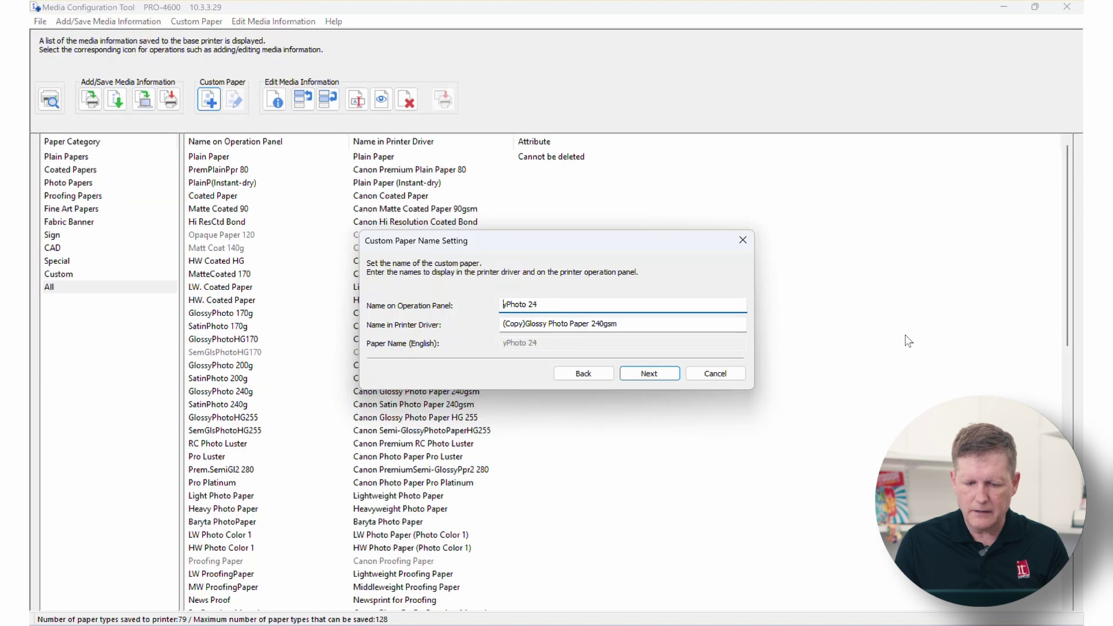
{"action": "type", "text": "3rdparty"}
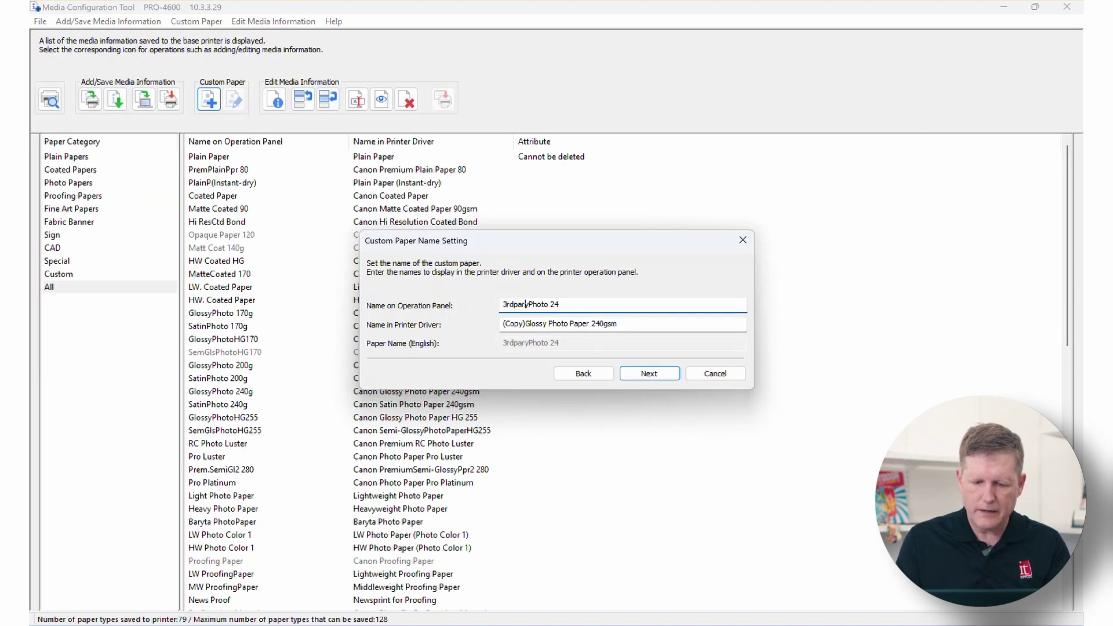
{"action": "type", "text": "glossy"}
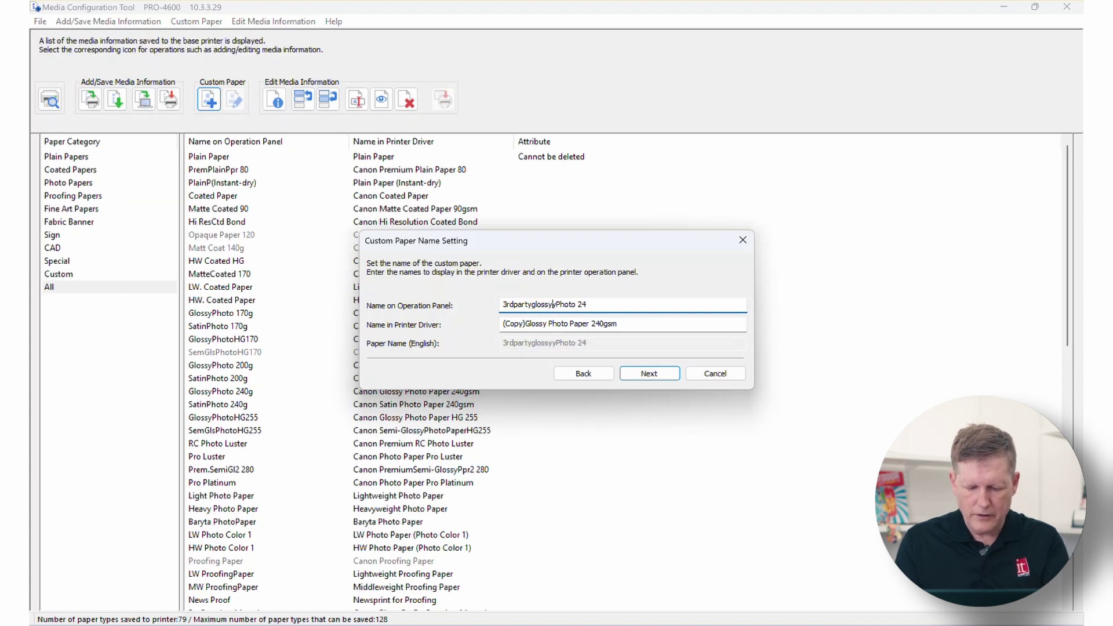
{"action": "key", "text": "Delete"}
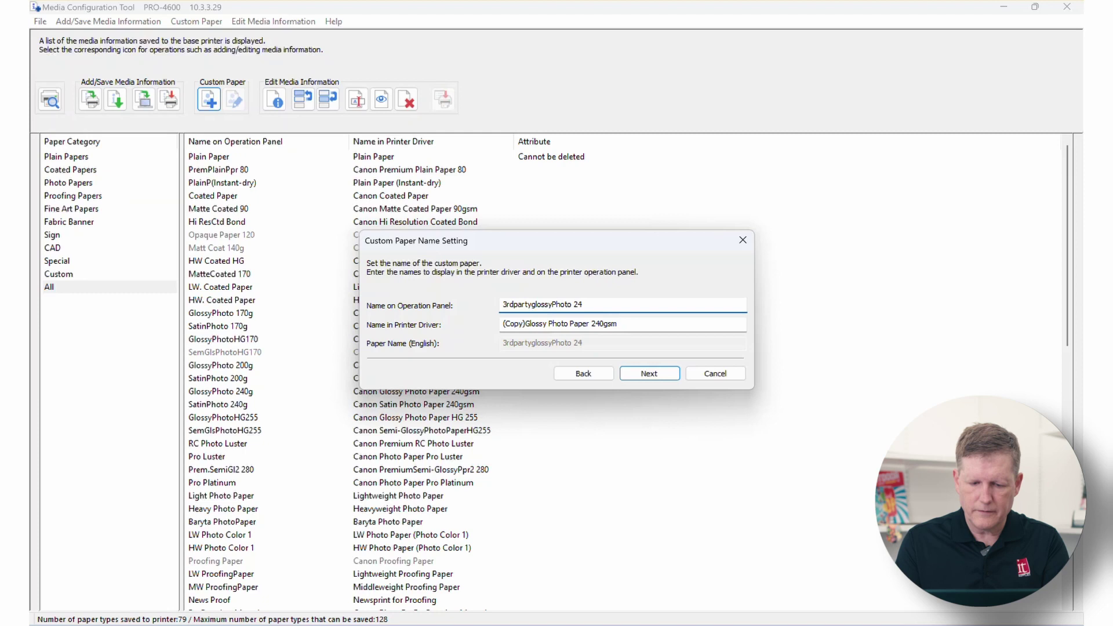
{"action": "left_click", "coordinate": [569, 302]}
{"action": "key", "text": "Delete"}
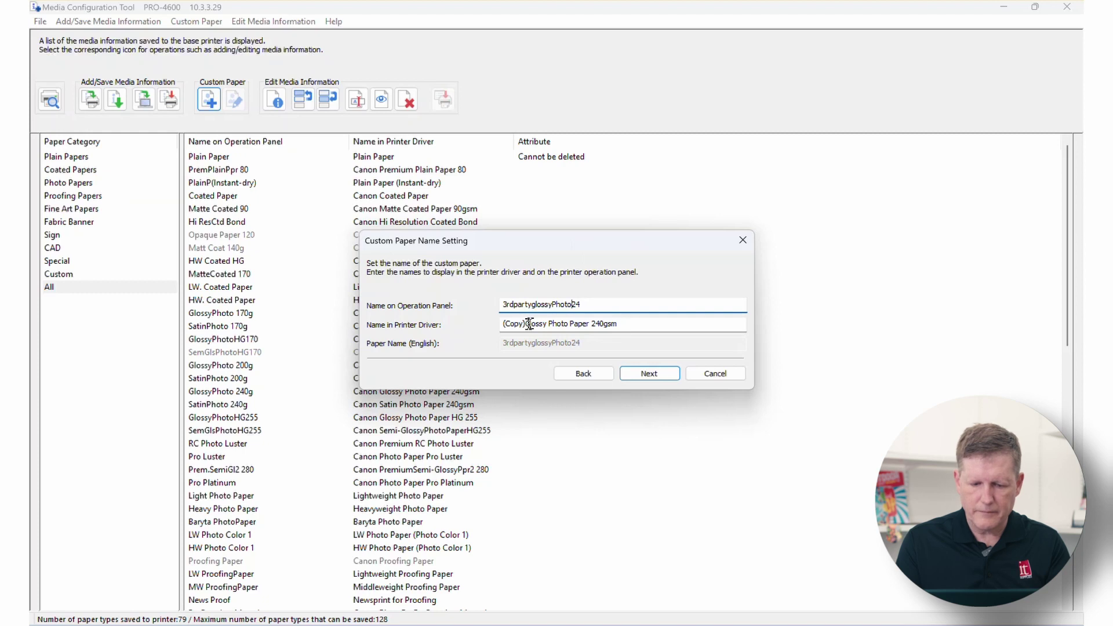
Replace '(Copy)' with '3rdparty' in the printer driver name, giving '3rdpartyGlossy Photo Paper 240gs'.
{"action": "left_click_drag", "start_coordinate": [526, 324], "coordinate": [487, 329]}
{"action": "key", "text": "BackSpace"}
{"action": "type", "text": "3rdparty"}
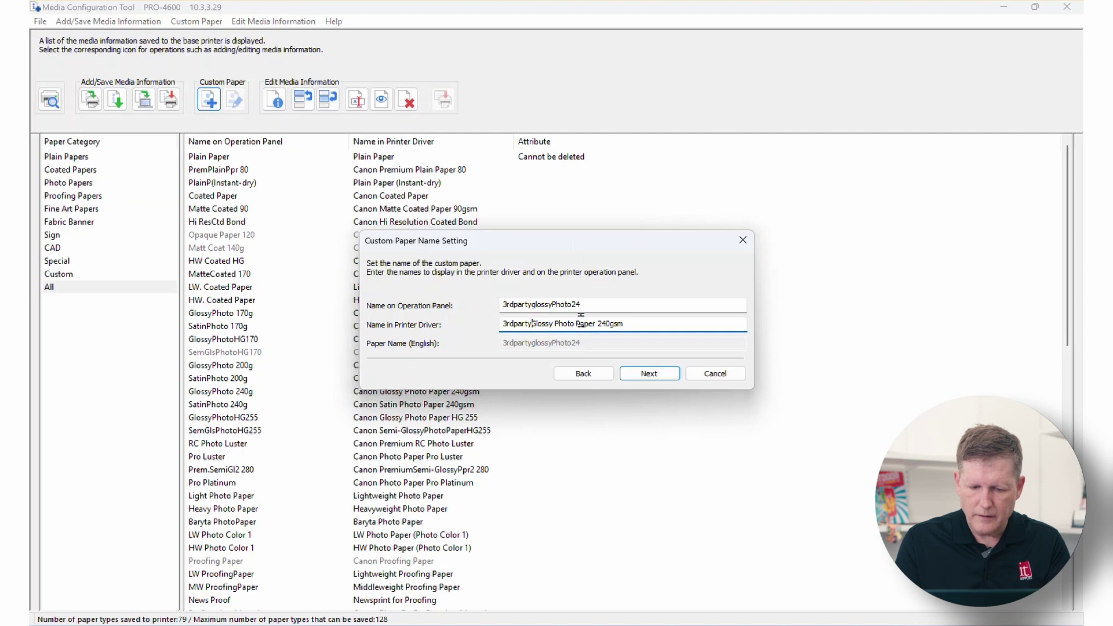
Dismiss the too-long warning and shorten the panel name to 3rdpartyglossy2.
{"action": "left_click", "coordinate": [642, 376]}
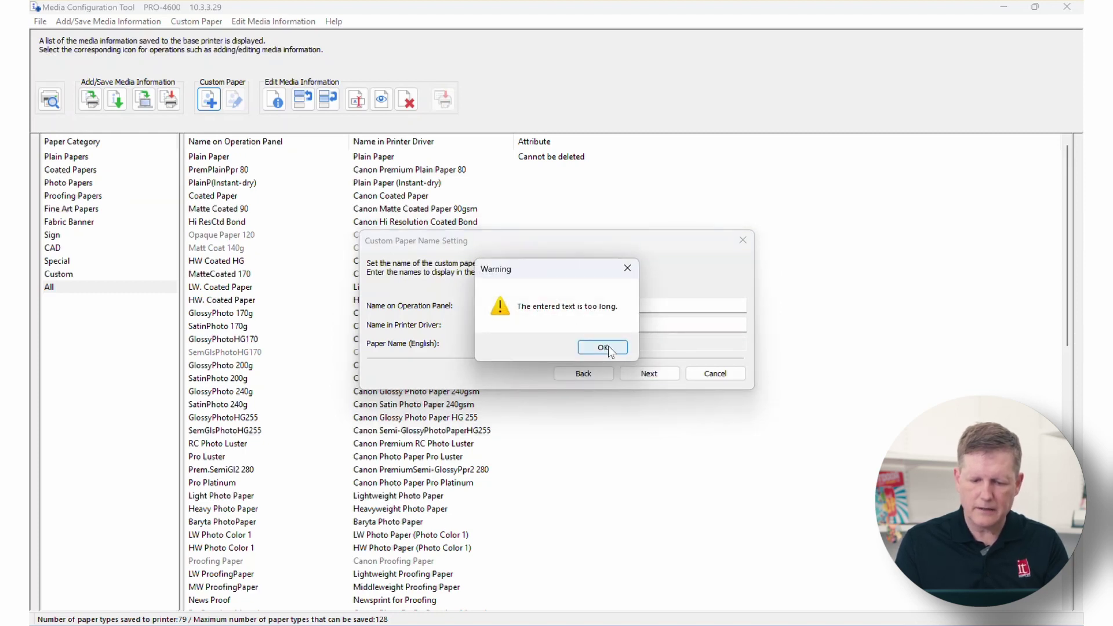
{"action": "left_click", "coordinate": [603, 348]}
{"action": "left_click", "coordinate": [575, 304]}
{"action": "key", "text": "BackSpace"}
{"action": "key", "text": "BackSpace"}
{"action": "key", "text": "BackSpace"}
{"action": "key", "text": "BackSpace"}
{"action": "key", "text": "BackSpace"}
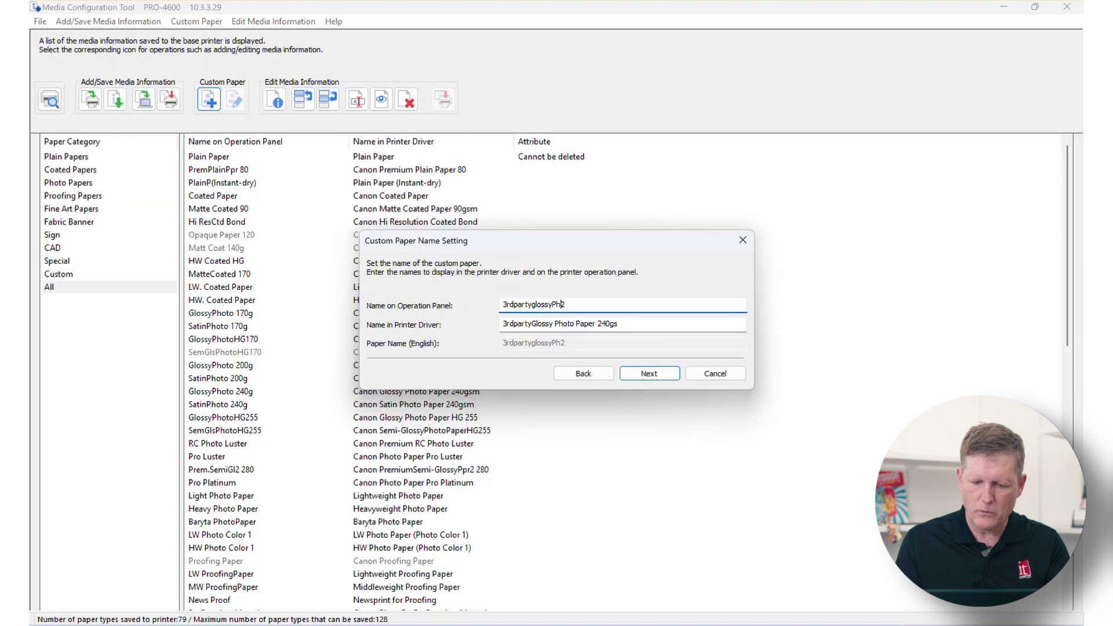
{"action": "left_click", "coordinate": [640, 374]}
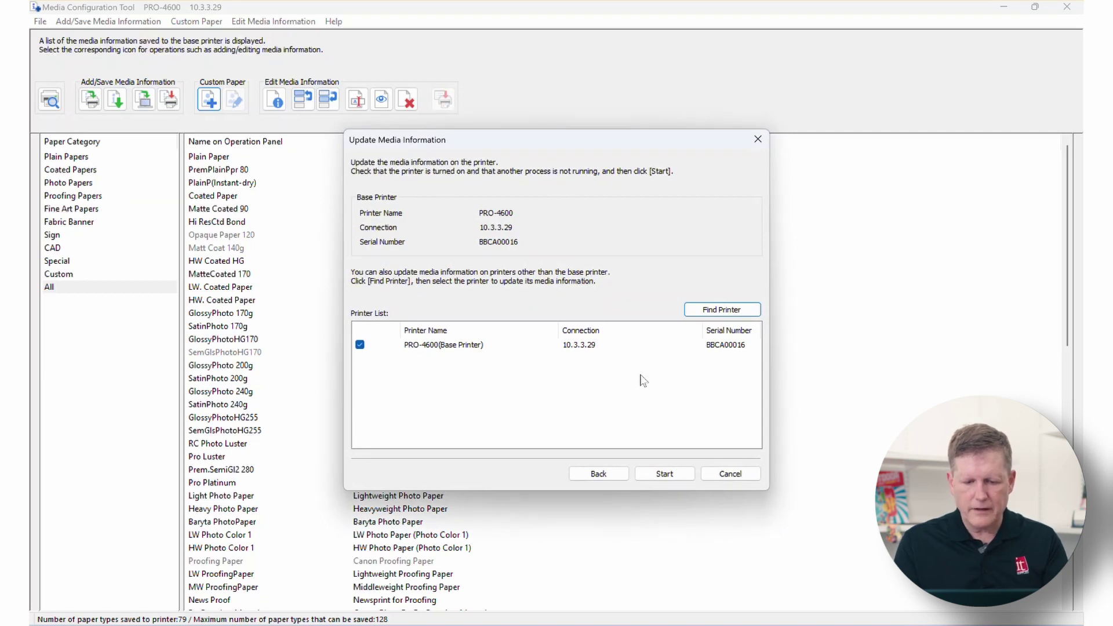
Start the media update for the PRO-4600 and confirm saving 3rdpartyglossy2.
{"action": "left_click", "coordinate": [663, 474]}
{"action": "left_click", "coordinate": [596, 350]}
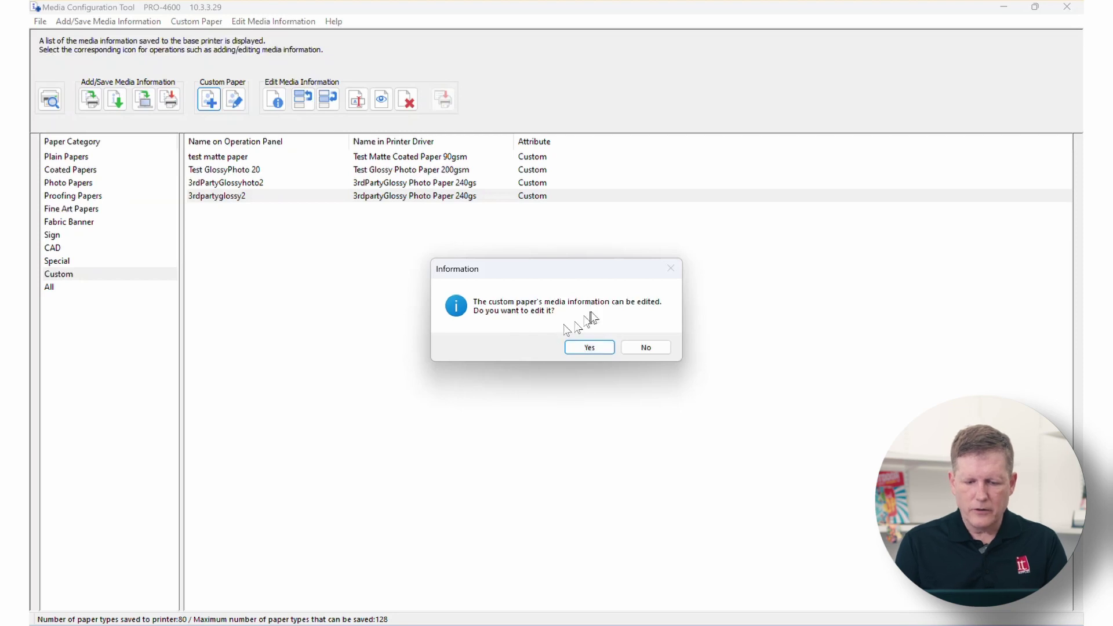
Answer Yes in the Information dialog to edit 3rdpartyglossy2's media information.
{"action": "left_click", "coordinate": [586, 351]}
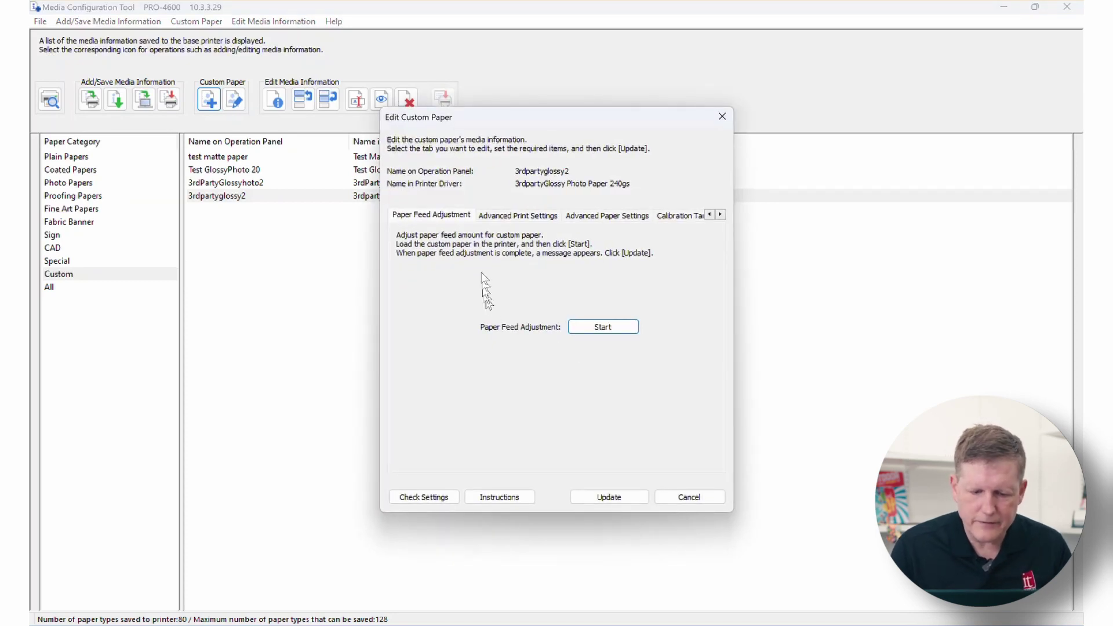
Show the Advanced Print Settings and keep Auto Cut Setting on Automatic Cut.
{"action": "left_click", "coordinate": [516, 215]}
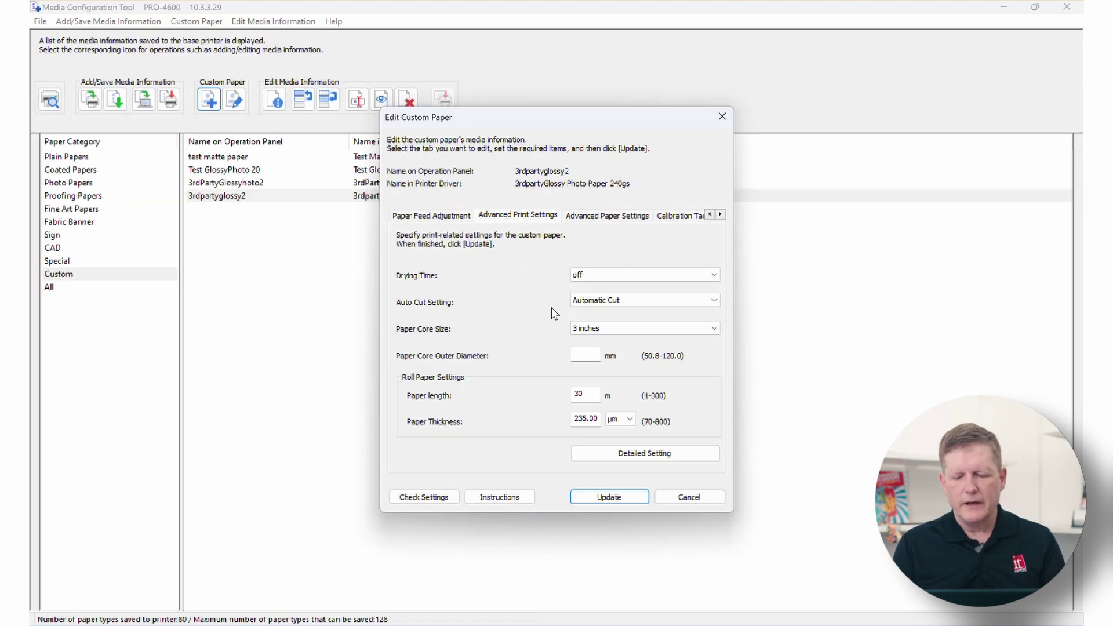
{"action": "left_click", "coordinate": [581, 303]}
{"action": "left_click", "coordinate": [582, 312]}
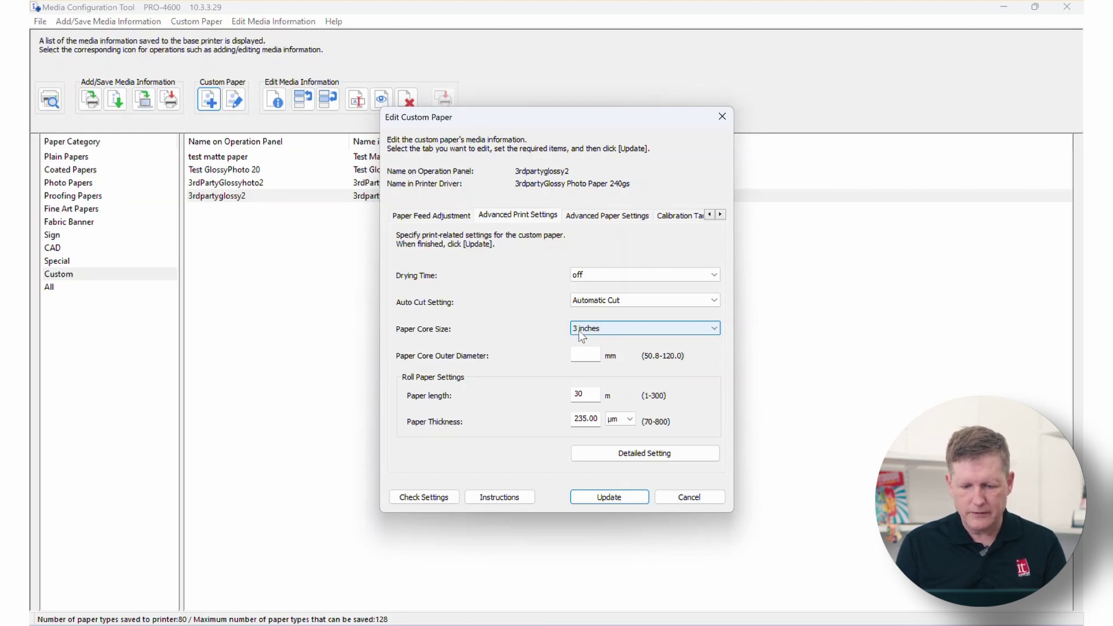
{"action": "left_click", "coordinate": [578, 355]}
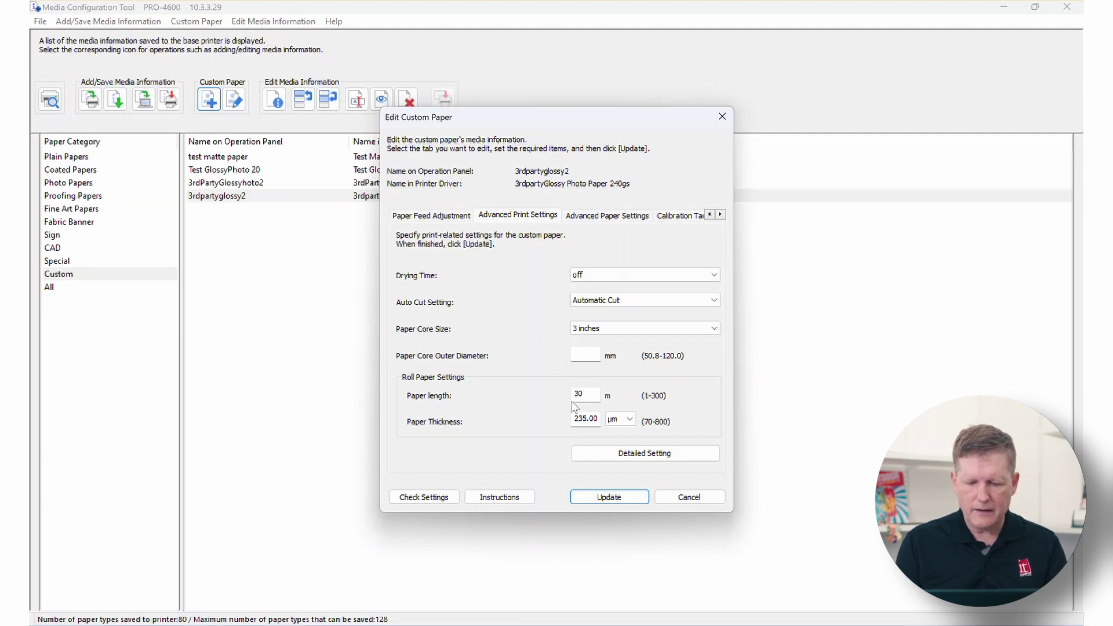
{"action": "left_click", "coordinate": [614, 420]}
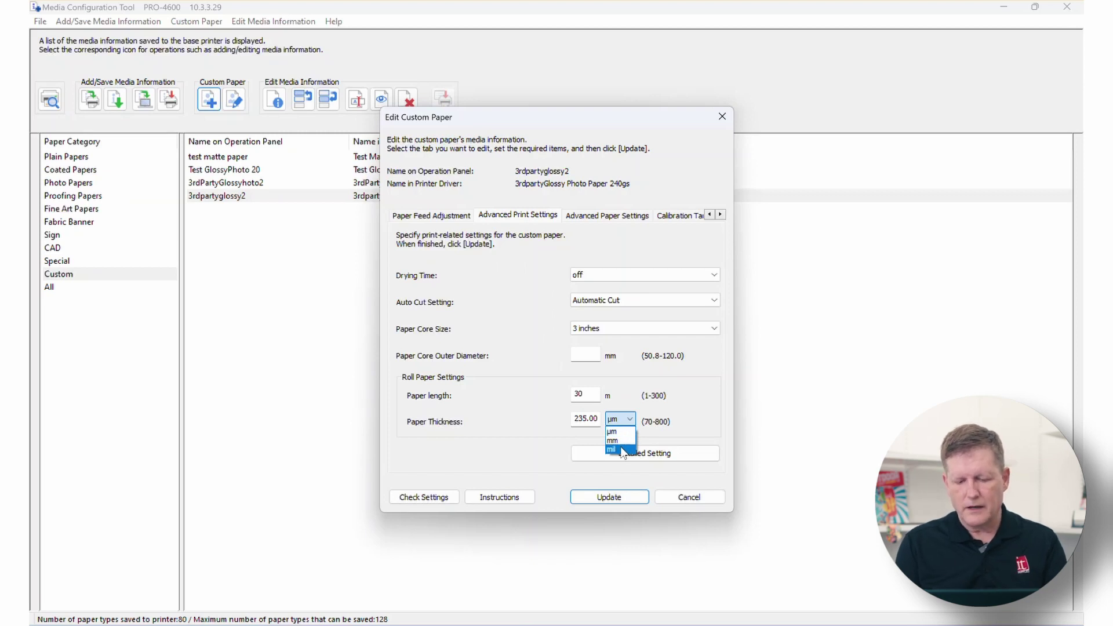
{"action": "left_click", "coordinate": [531, 433]}
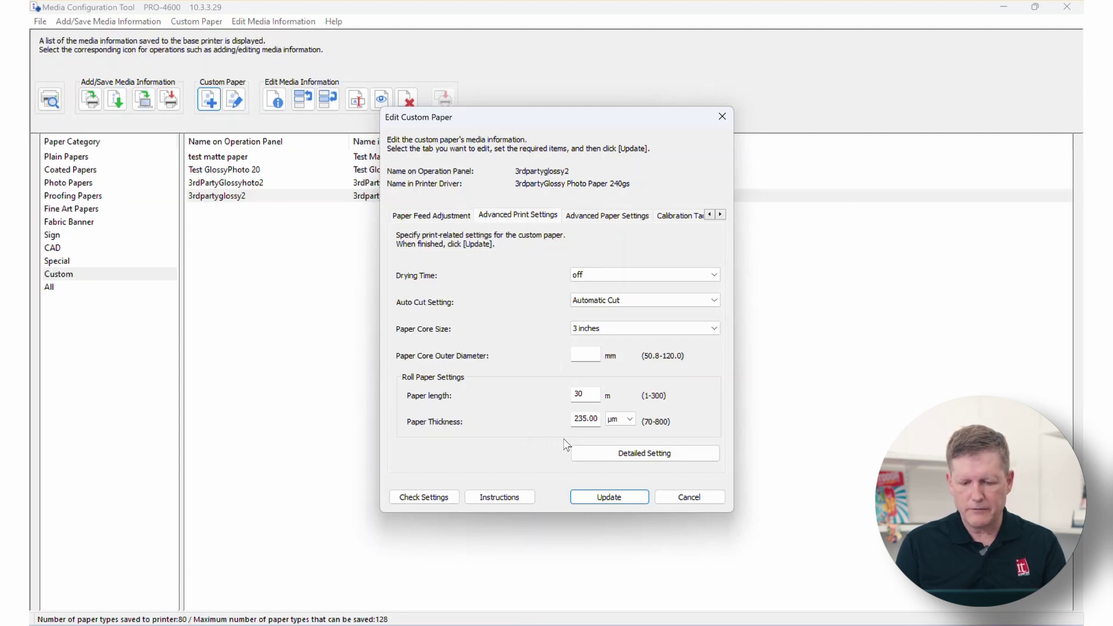
Open Detailed Setting to review drying time None (Overall) and cut-dust reduction Off.
{"action": "left_click", "coordinate": [600, 453]}
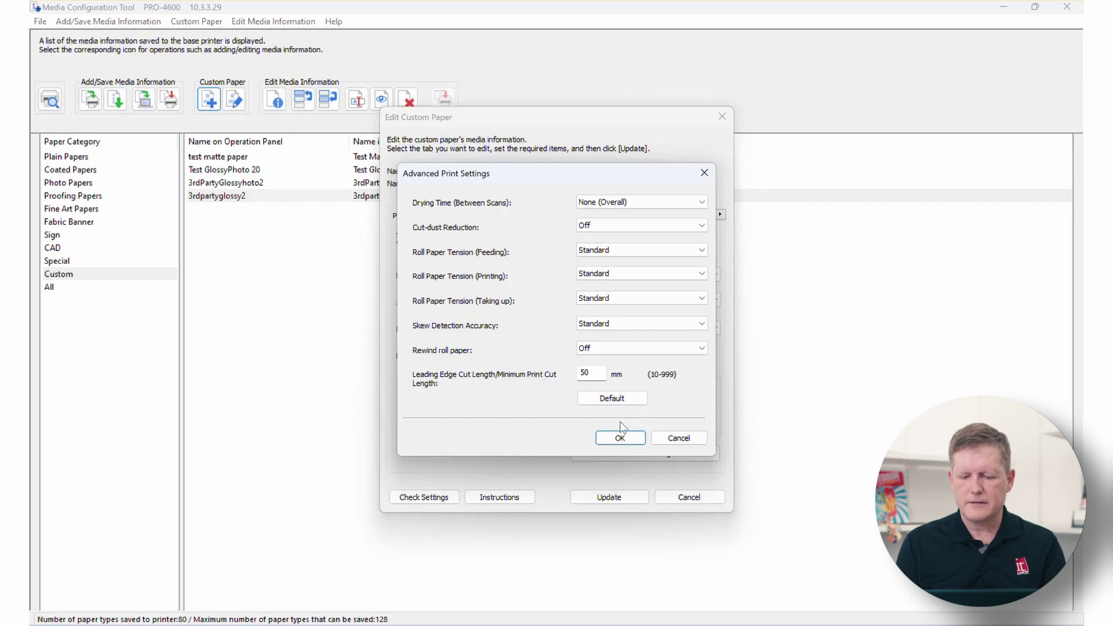
Cancel the detailed print settings and switch to the Advanced Paper Settings tab.
{"action": "left_click", "coordinate": [675, 438]}
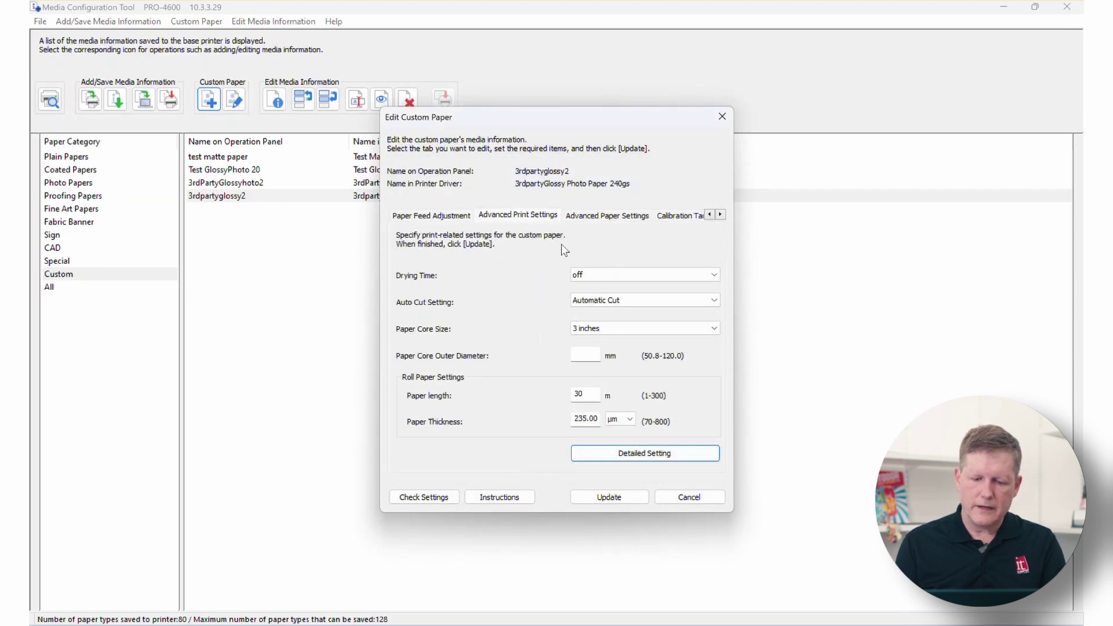
{"action": "left_click", "coordinate": [594, 220]}
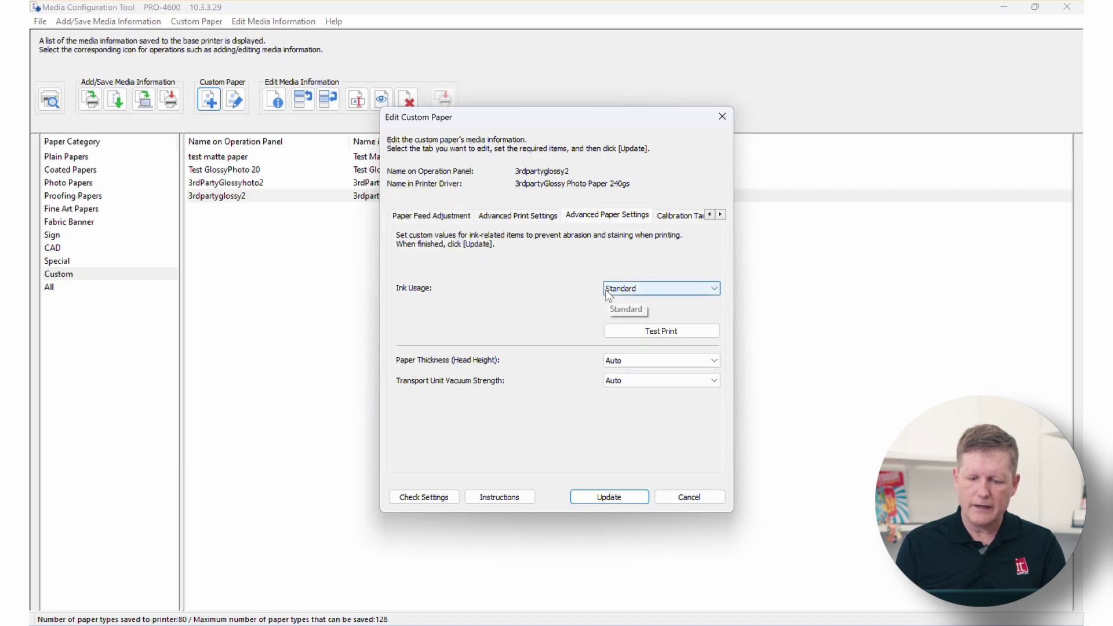
Start a test print with the paper source set to Manual feed.
{"action": "left_click", "coordinate": [639, 332]}
{"action": "left_click", "coordinate": [636, 328]}
{"action": "left_click", "coordinate": [616, 338]}
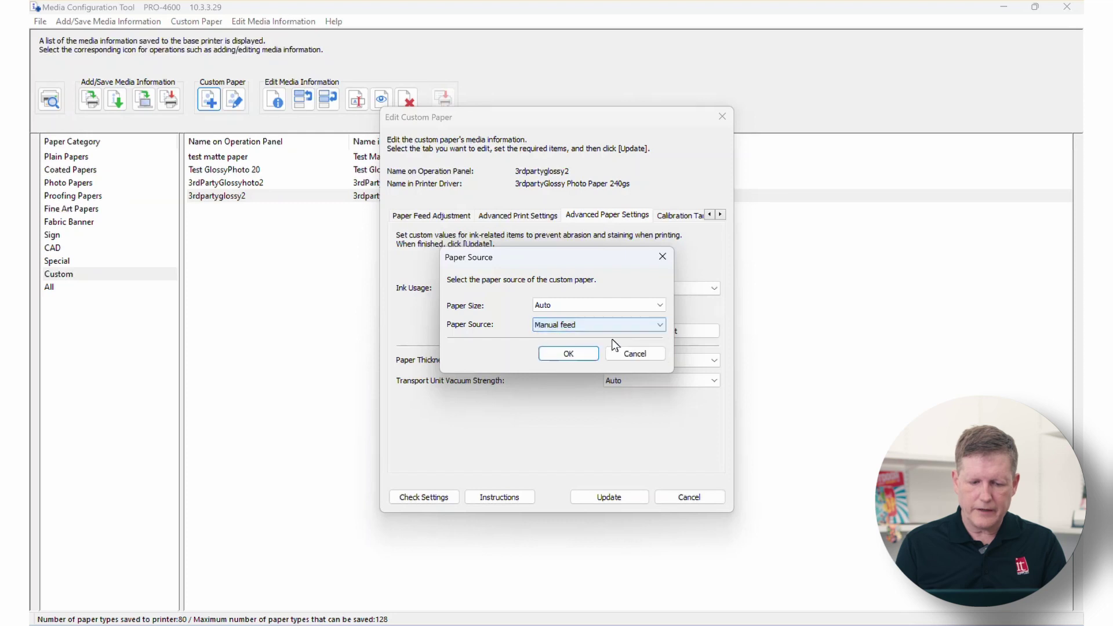
{"action": "left_click", "coordinate": [574, 354]}
Tick the Medium-small, Medium-high and Small ink usage levels for the test print.
{"action": "left_click", "coordinate": [384, 341]}
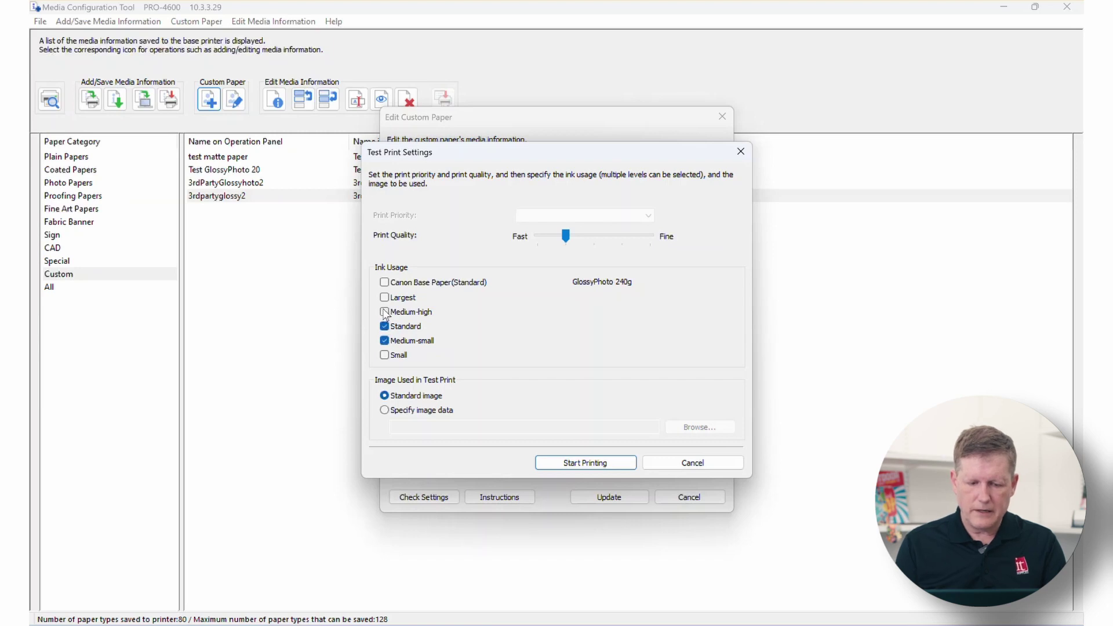
{"action": "left_click", "coordinate": [384, 312]}
{"action": "left_click", "coordinate": [384, 355]}
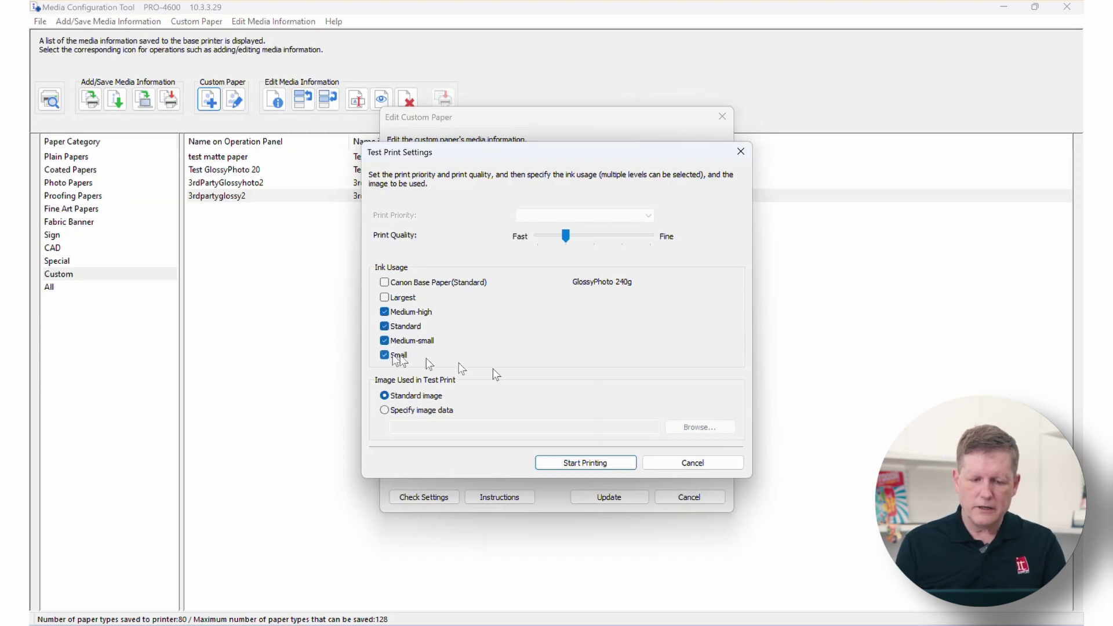
Cancel the Test Print Settings dialog without printing.
{"action": "left_click", "coordinate": [678, 463]}
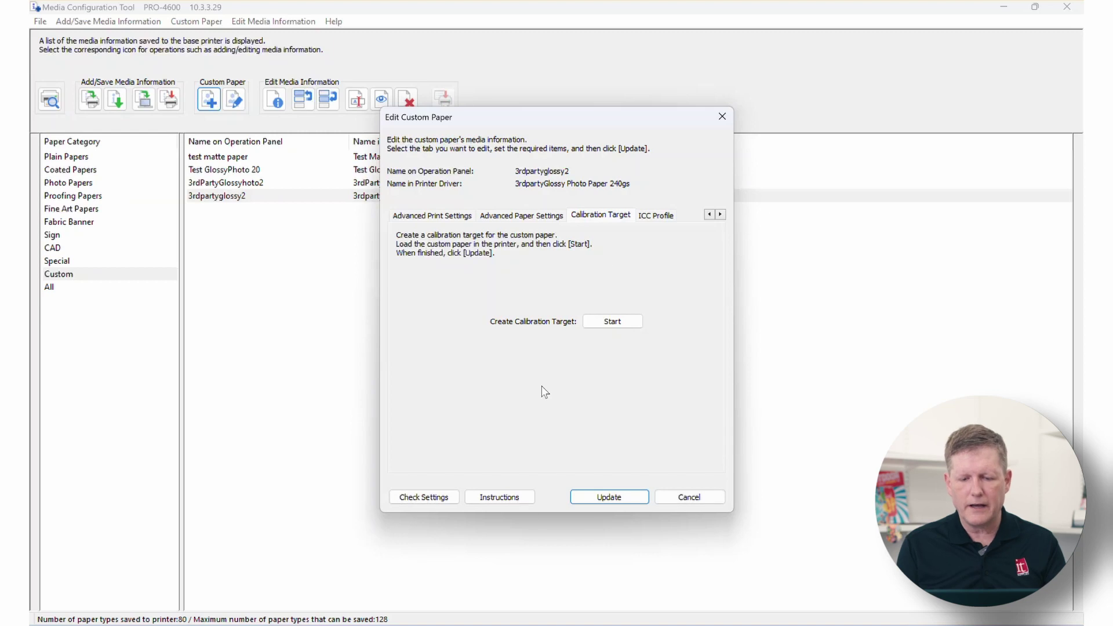
Show the ICC Profile page for 3rdpartyglossy2, leaving the profile field empty.
{"action": "left_click", "coordinate": [653, 216]}
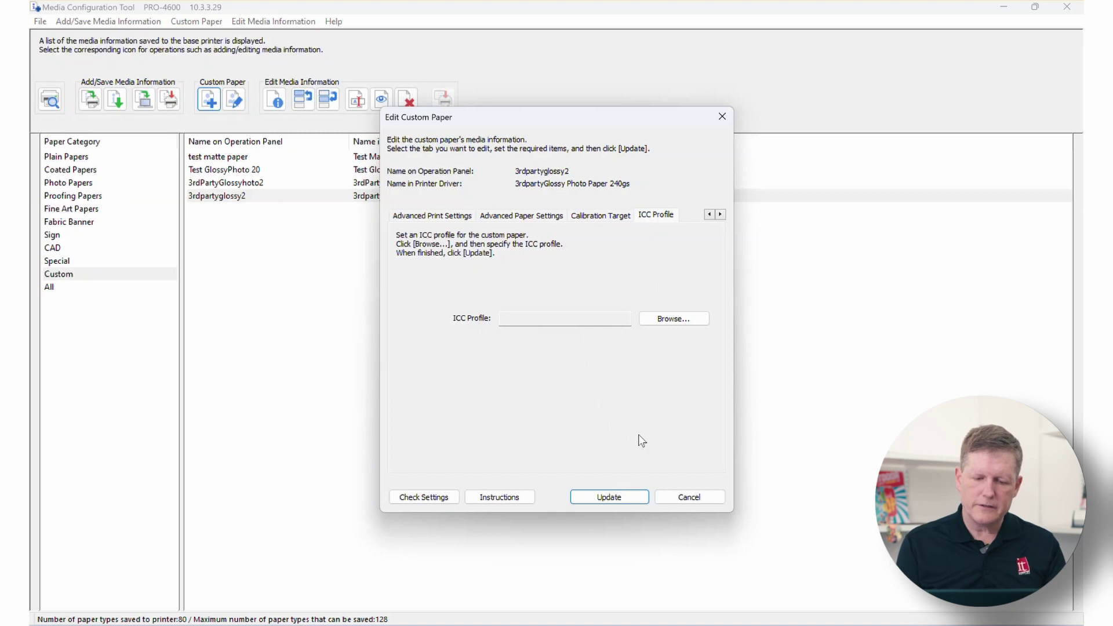
Begin updating 3rdpartyglossy2 to the PRO-4600, accepting the missing paper feed adjustment notice.
{"action": "left_click", "coordinate": [617, 498]}
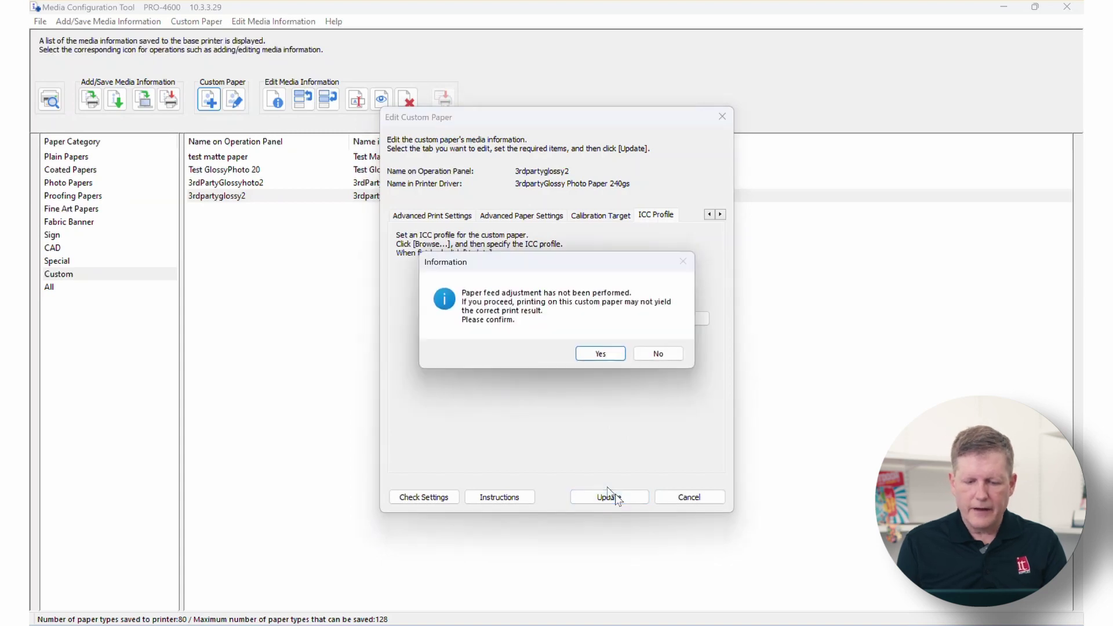
{"action": "left_click", "coordinate": [600, 354]}
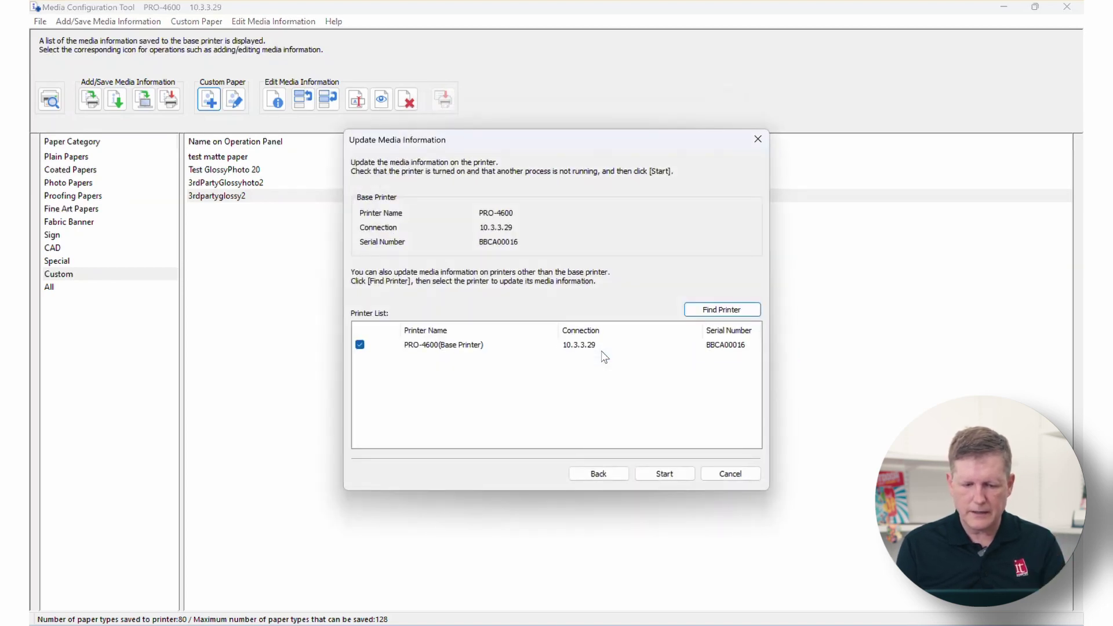
Start sending the media information to the PRO-4600, up to the irreversible-update warning.
{"action": "left_click", "coordinate": [665, 475]}
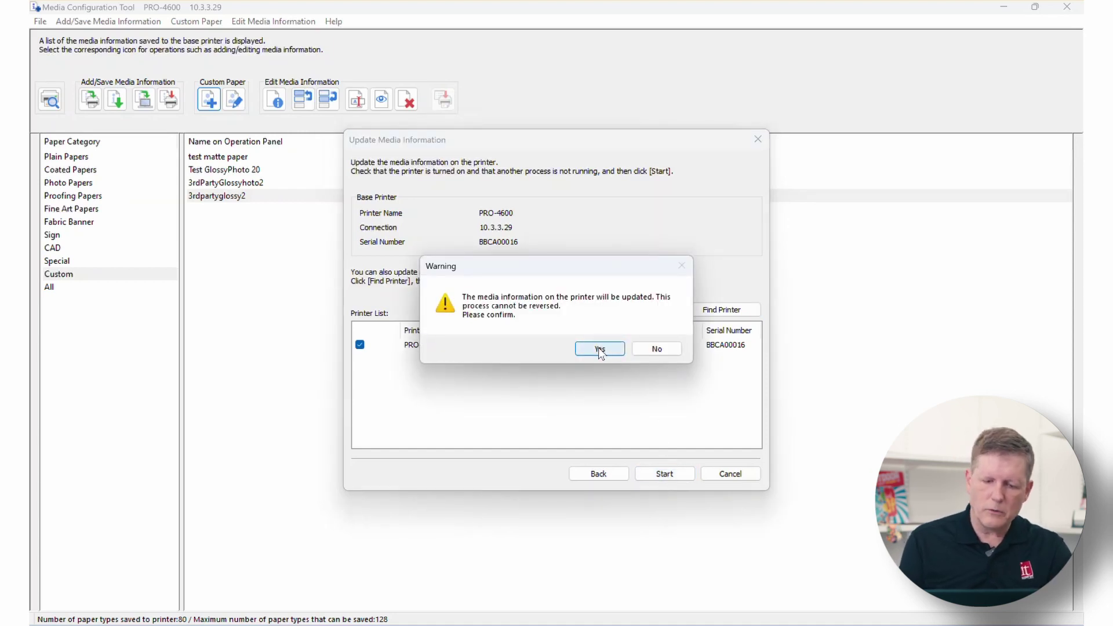